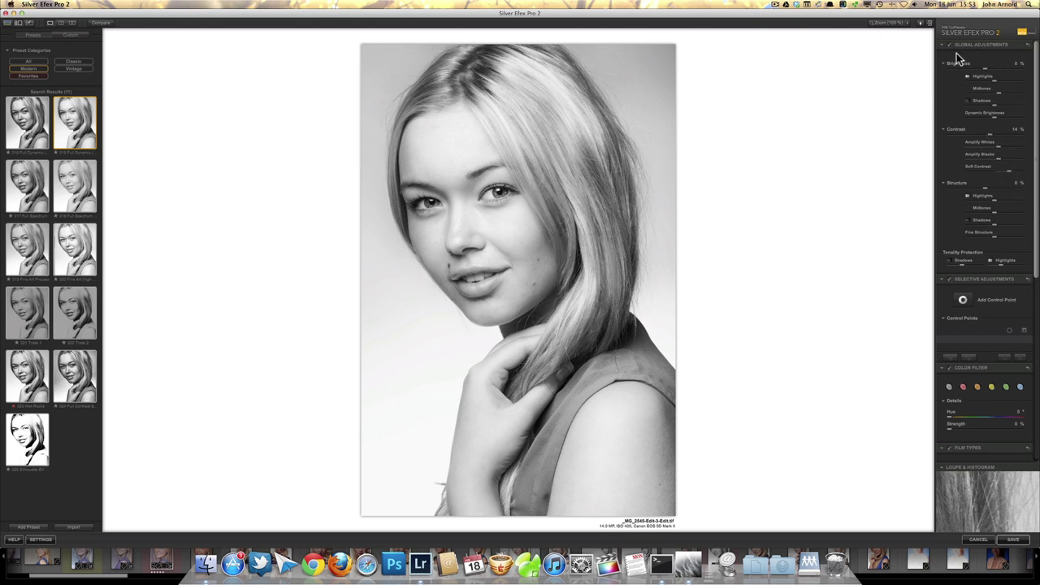
Collapse and re-expand the Brightness, Contrast and Structure settings panels.
{"action": "left_click", "coordinate": [787, 117]}
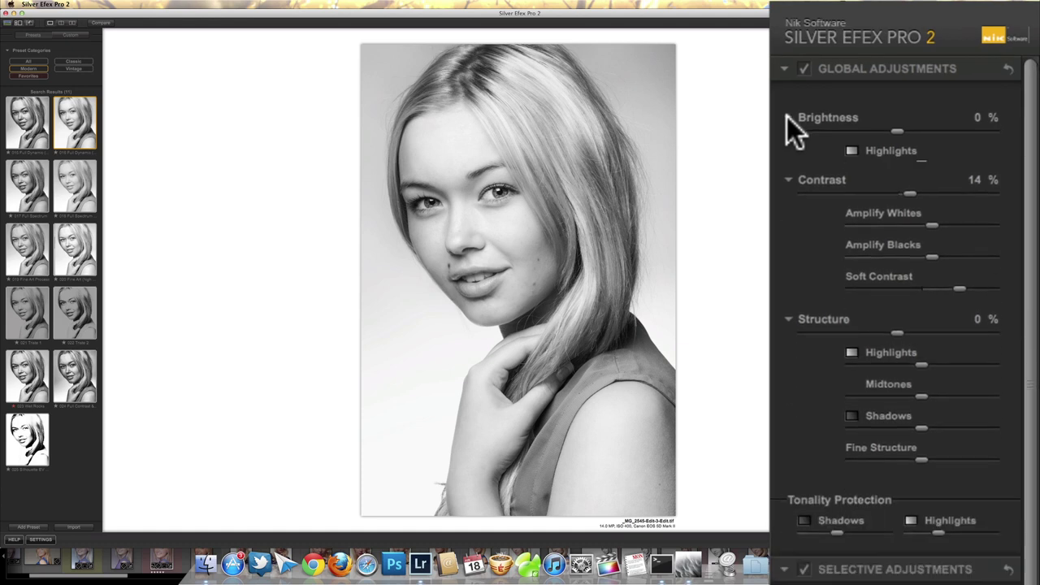
{"action": "left_click", "coordinate": [789, 157]}
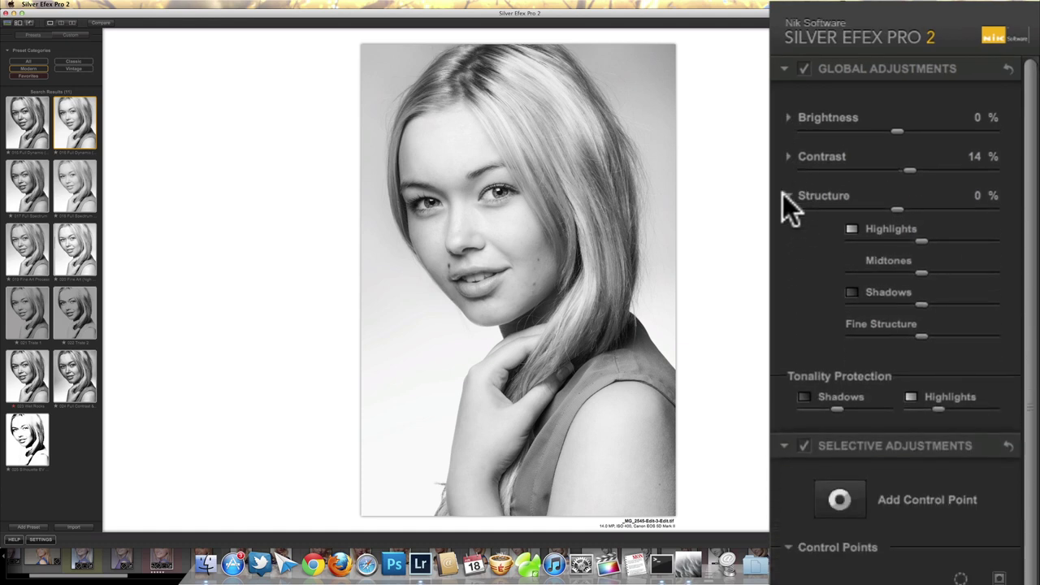
{"action": "left_click", "coordinate": [787, 195]}
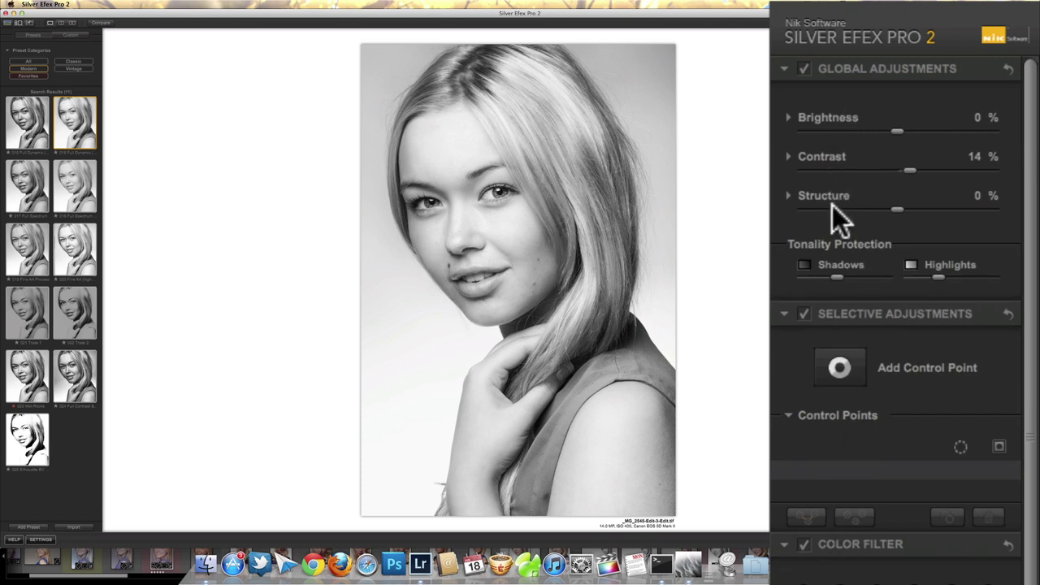
{"action": "left_click", "coordinate": [789, 118]}
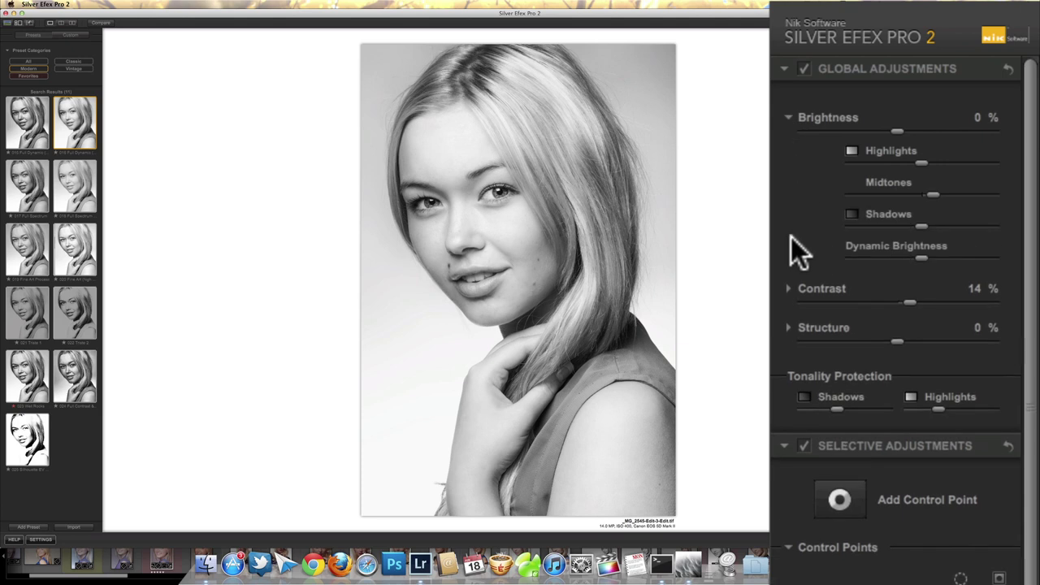
{"action": "left_click", "coordinate": [789, 289]}
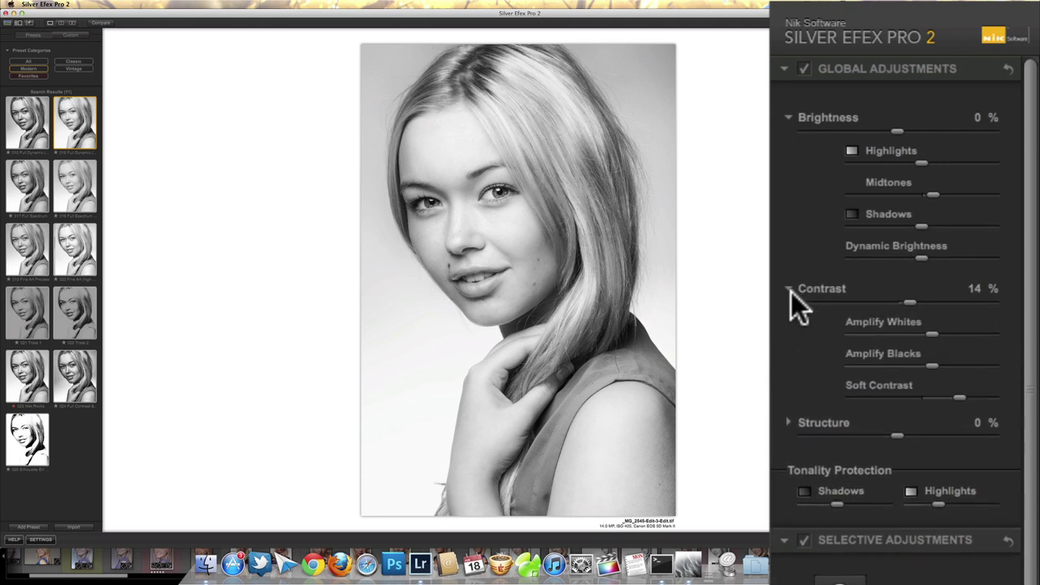
{"action": "left_click", "coordinate": [787, 427]}
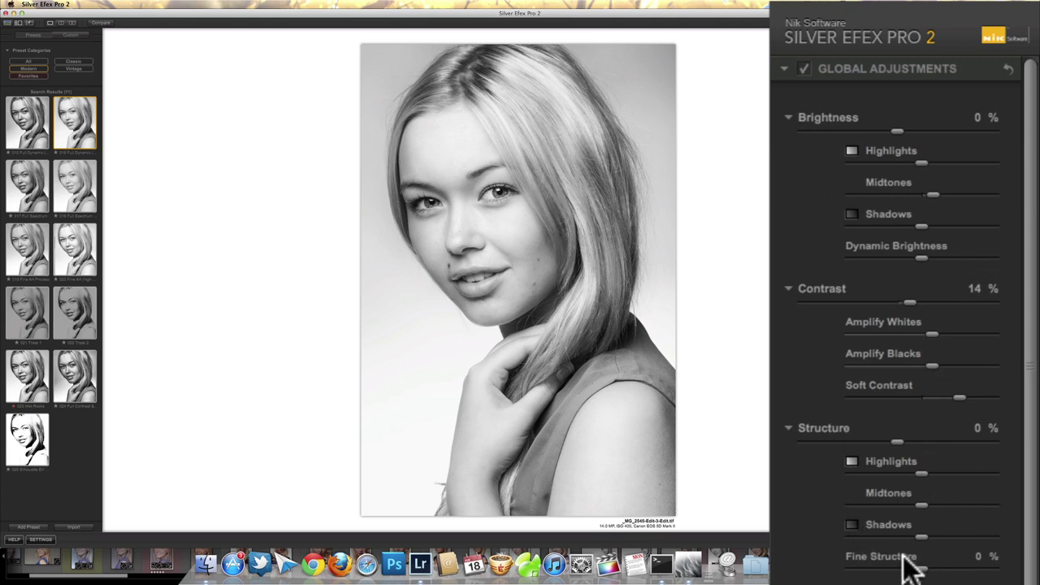
Set soft contrast to 74%, dynamic brightness to 44%, highlights to about 18% and shadows to -18%.
{"action": "left_click_drag", "start_coordinate": [956, 397], "coordinate": [964, 397]}
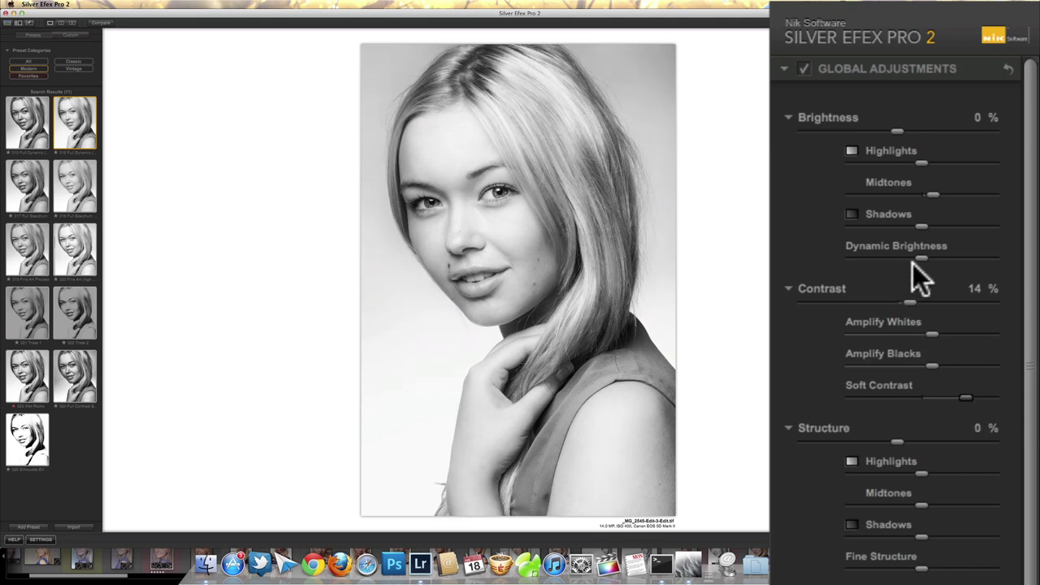
{"action": "left_click_drag", "start_coordinate": [920, 259], "coordinate": [958, 265]}
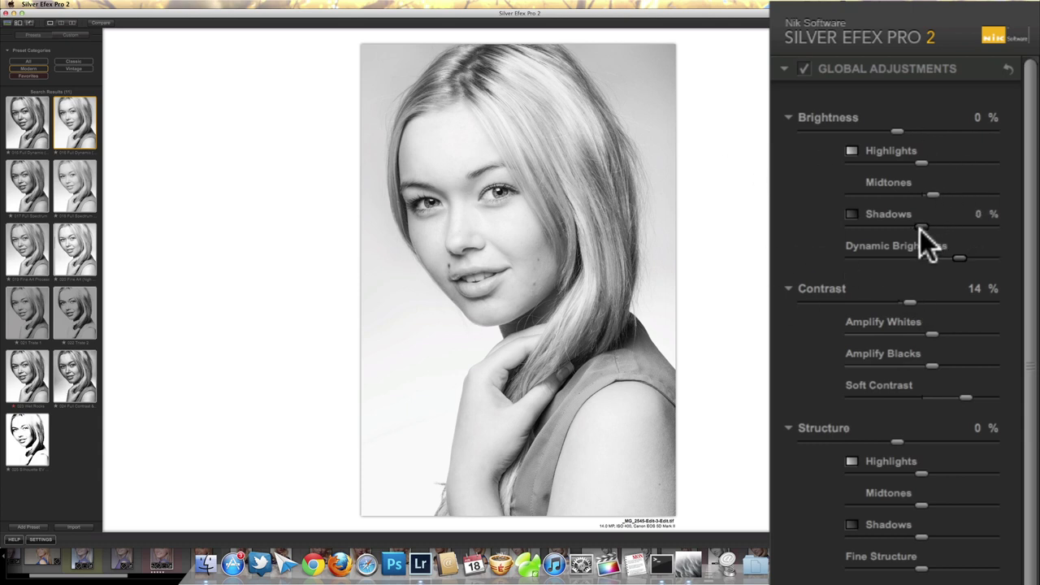
{"action": "left_click_drag", "start_coordinate": [918, 162], "coordinate": [944, 195]}
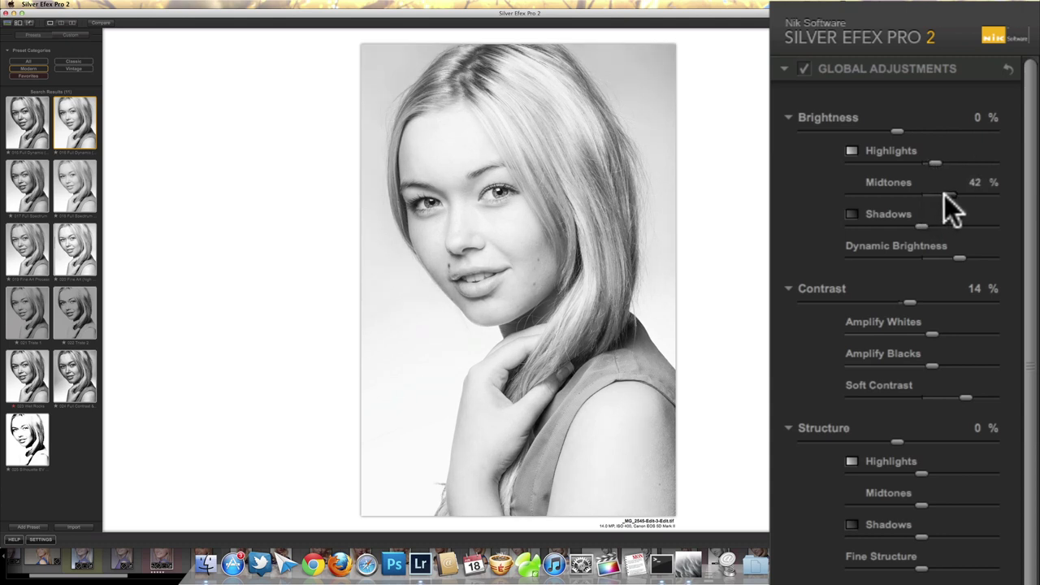
{"action": "mouse_move", "coordinate": [922, 225]}
{"action": "left_mouse_down"}
{"action": "mouse_move", "coordinate": [910, 226]}
{"action": "mouse_move", "coordinate": [942, 225]}
{"action": "mouse_move", "coordinate": [905, 225]}
{"action": "left_mouse_up"}
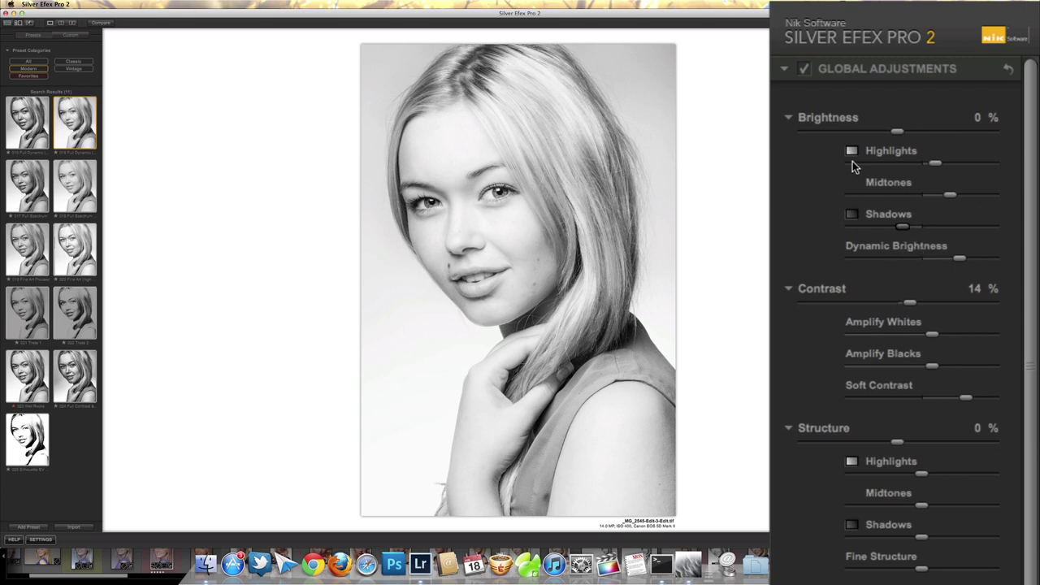
Reduce the highlights boost to 6% and dial soft contrast down to around 15%.
{"action": "mouse_move", "coordinate": [937, 163]}
{"action": "left_click_drag", "start_coordinate": [937, 162], "coordinate": [915, 164]}
{"action": "mouse_move", "coordinate": [924, 401]}
{"action": "left_click_drag", "start_coordinate": [964, 397], "coordinate": [865, 394]}
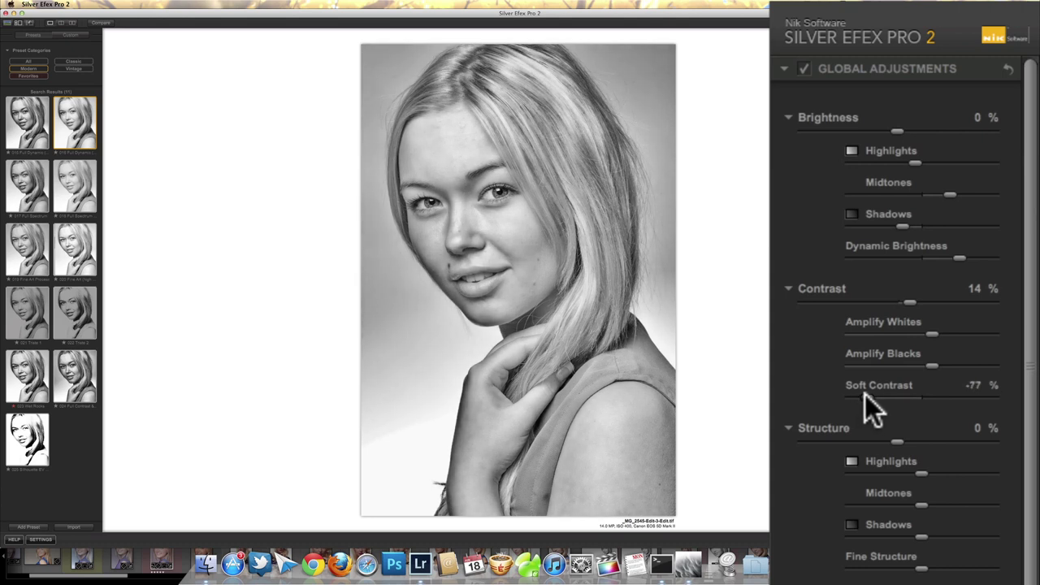
Push soft contrast negative, set Amplify Blacks 39%, Amplify Whites 43%, highlights 24%.
{"action": "left_click_drag", "start_coordinate": [864, 394], "coordinate": [945, 396]}
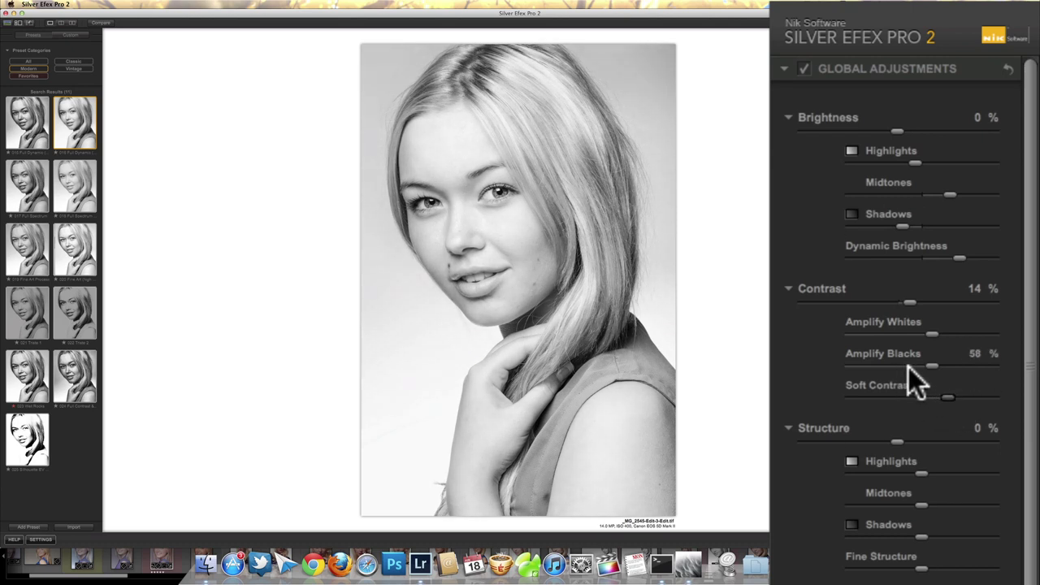
{"action": "mouse_move", "coordinate": [924, 366]}
{"action": "left_mouse_down"}
{"action": "mouse_move", "coordinate": [899, 366]}
{"action": "mouse_move", "coordinate": [939, 364]}
{"action": "left_mouse_up"}
{"action": "left_click", "coordinate": [973, 334]}
{"action": "left_click_drag", "start_coordinate": [986, 350], "coordinate": [902, 363]}
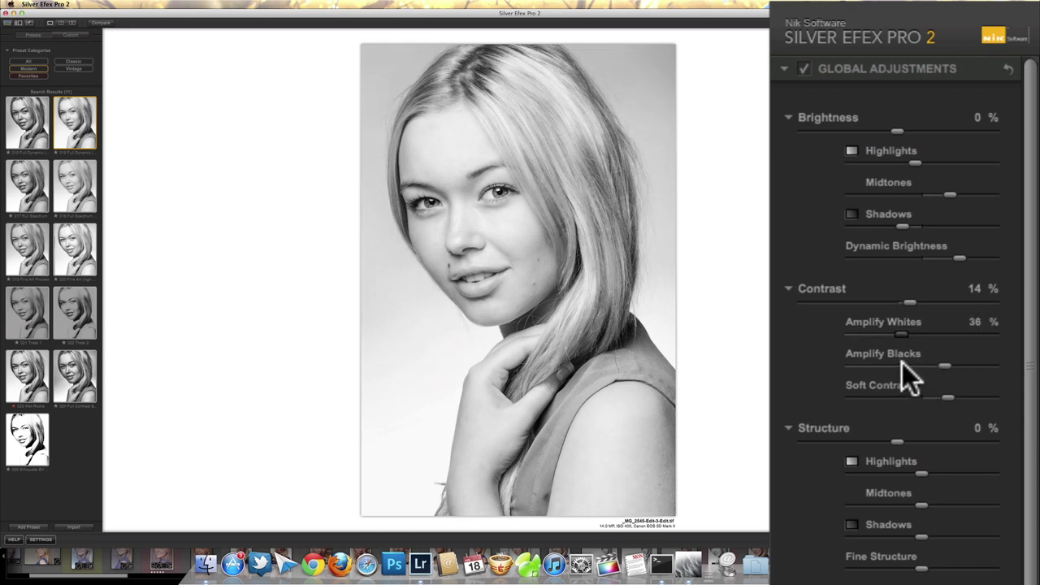
{"action": "left_click_drag", "start_coordinate": [914, 162], "coordinate": [939, 167]}
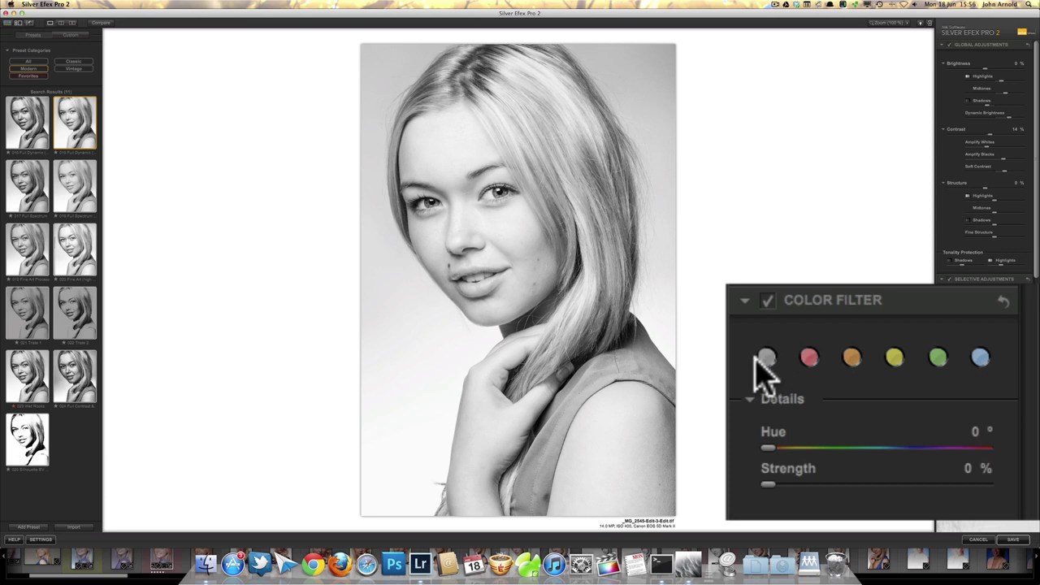
Try red, orange and yellow filters, then settle on green with hue tuned to 95°.
{"action": "left_click", "coordinate": [812, 361]}
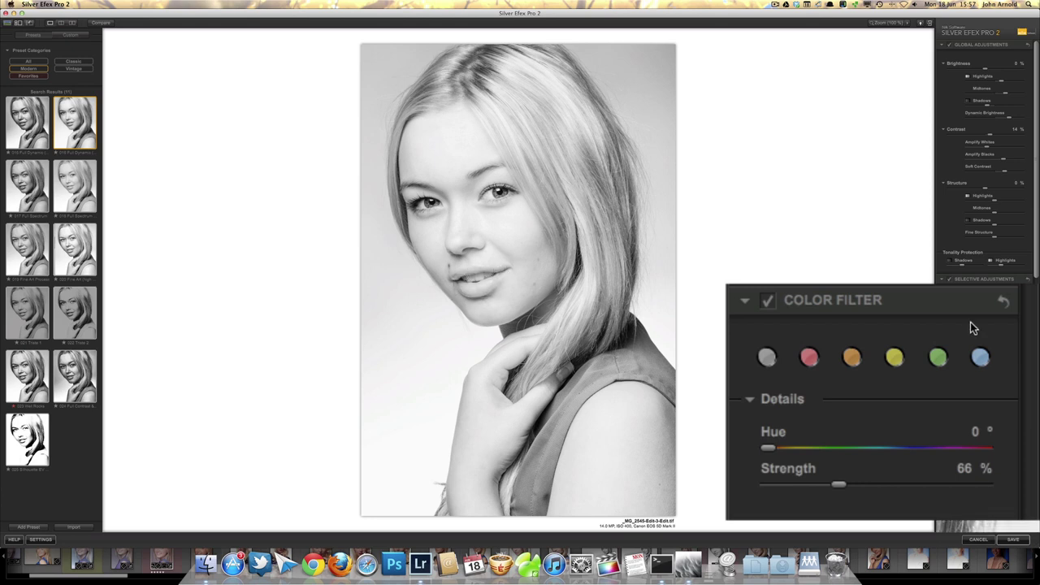
{"action": "left_click", "coordinate": [852, 356]}
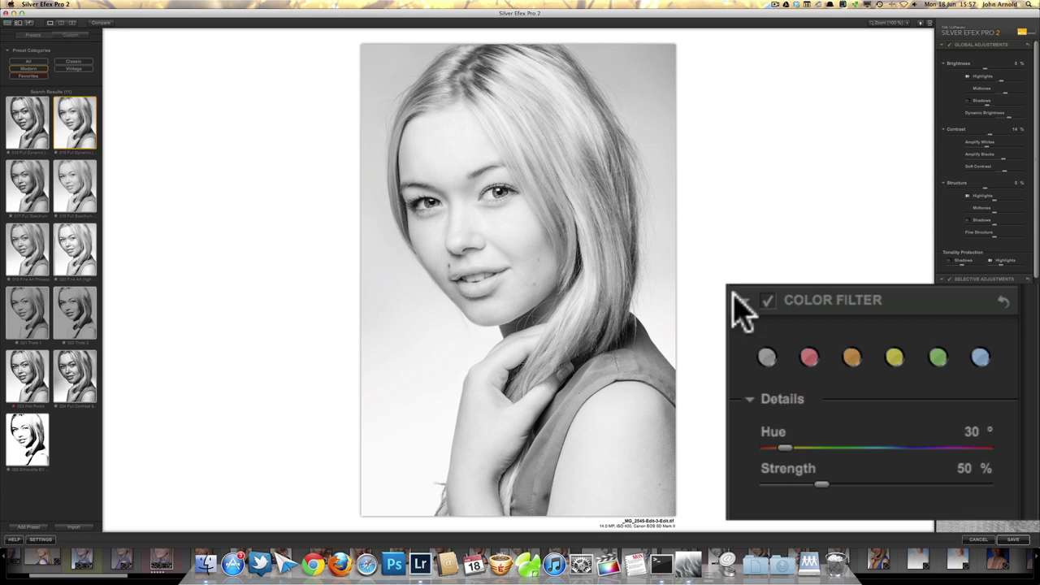
{"action": "left_click", "coordinate": [895, 359]}
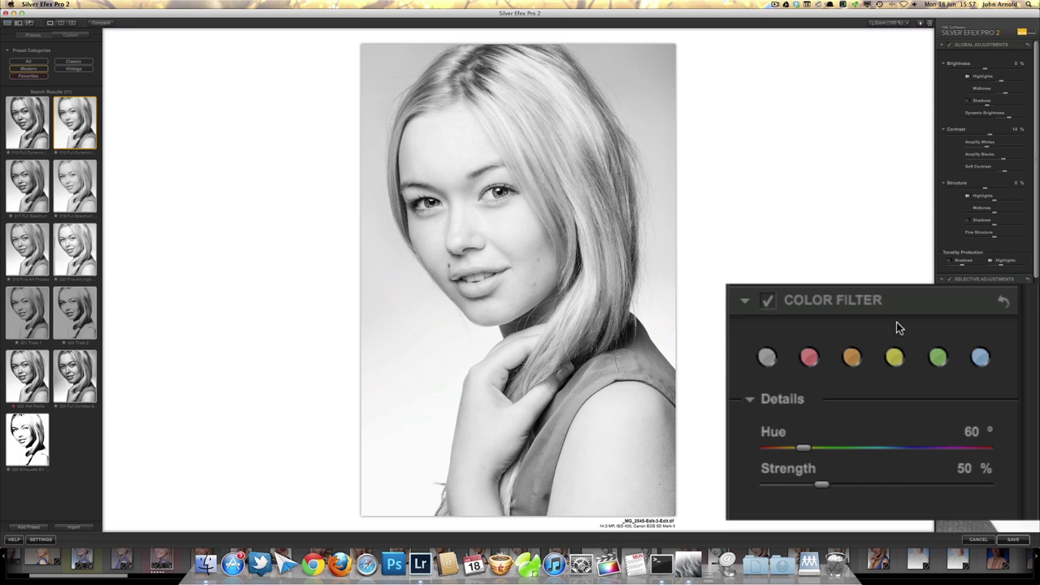
{"action": "left_click", "coordinate": [938, 359]}
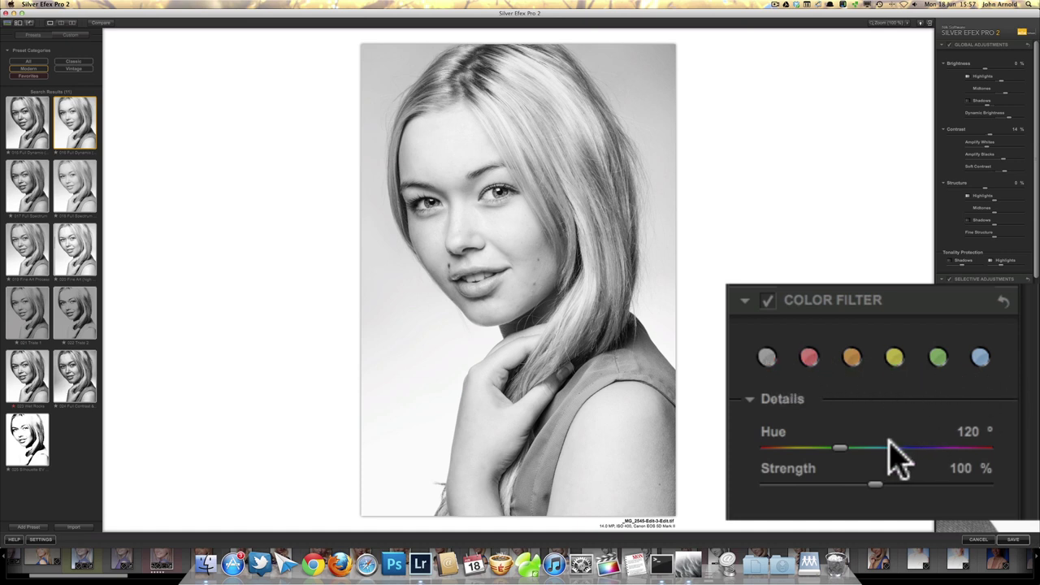
{"action": "mouse_move", "coordinate": [840, 448]}
{"action": "left_mouse_down"}
{"action": "mouse_move", "coordinate": [815, 445]}
{"action": "mouse_move", "coordinate": [859, 452]}
{"action": "mouse_move", "coordinate": [755, 446]}
{"action": "mouse_move", "coordinate": [834, 455]}
{"action": "mouse_move", "coordinate": [821, 456]}
{"action": "left_mouse_up"}
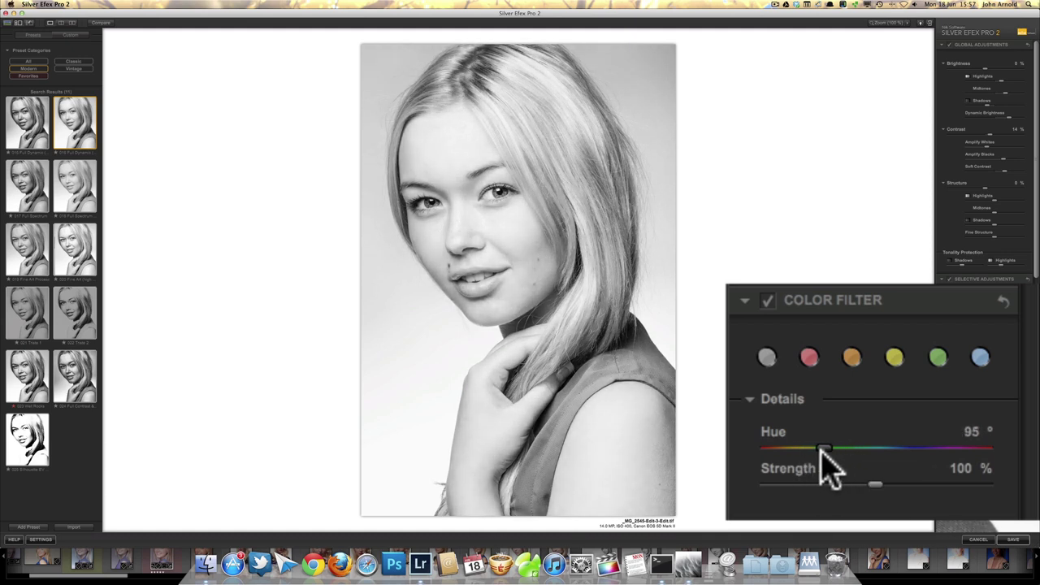
{"action": "mouse_move", "coordinate": [821, 455]}
{"action": "left_mouse_down"}
{"action": "mouse_move", "coordinate": [842, 458]}
{"action": "mouse_move", "coordinate": [826, 455]}
{"action": "mouse_move", "coordinate": [827, 469]}
{"action": "mouse_move", "coordinate": [825, 457]}
{"action": "left_mouse_up"}
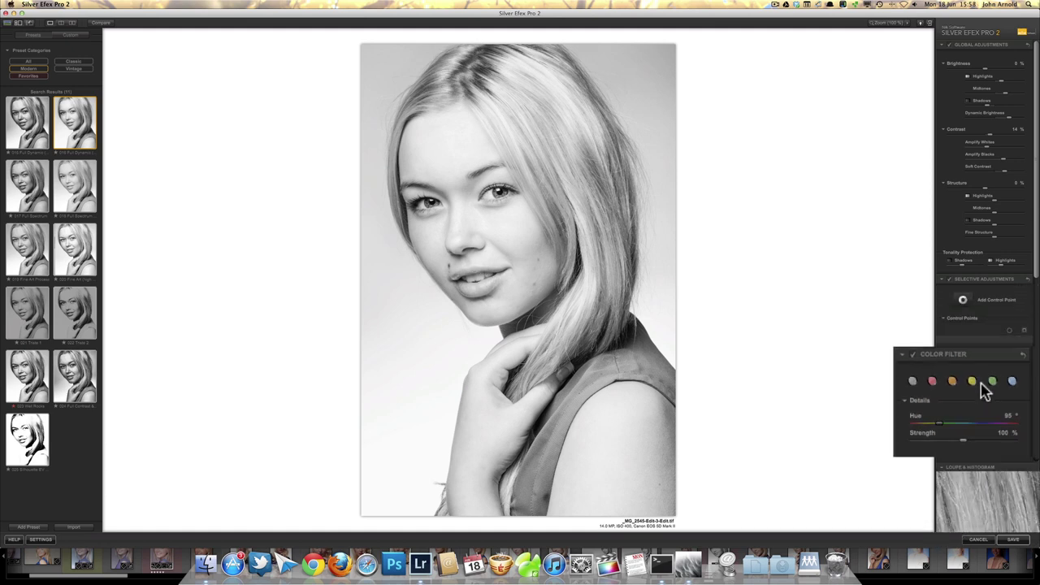
Start a new control point from the Selective Adjustments panel.
{"action": "left_click", "coordinate": [998, 299]}
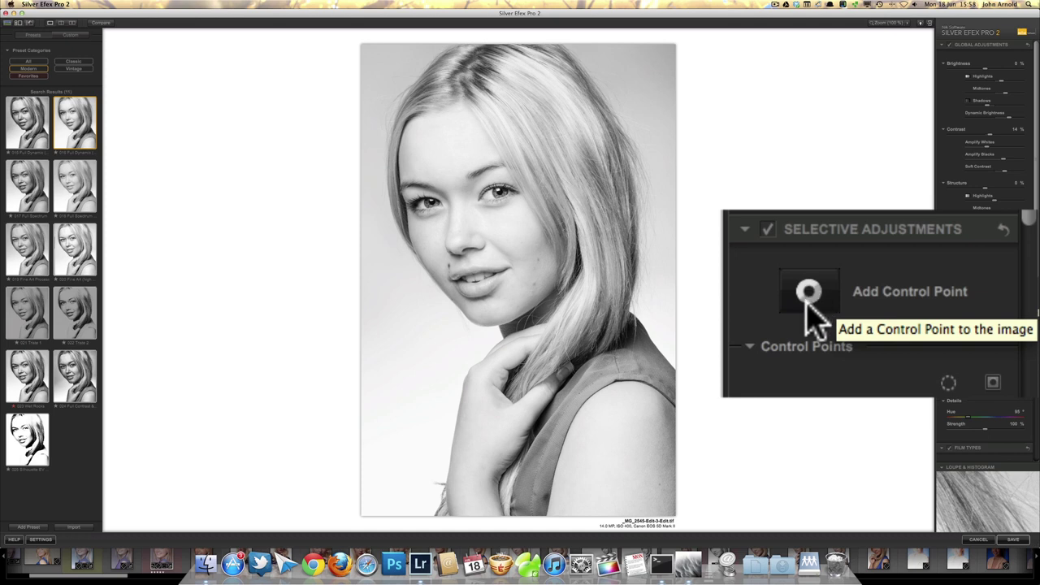
Place Control Point 1 on the hair and enlarge its area over the hair.
{"action": "left_click", "coordinate": [911, 297]}
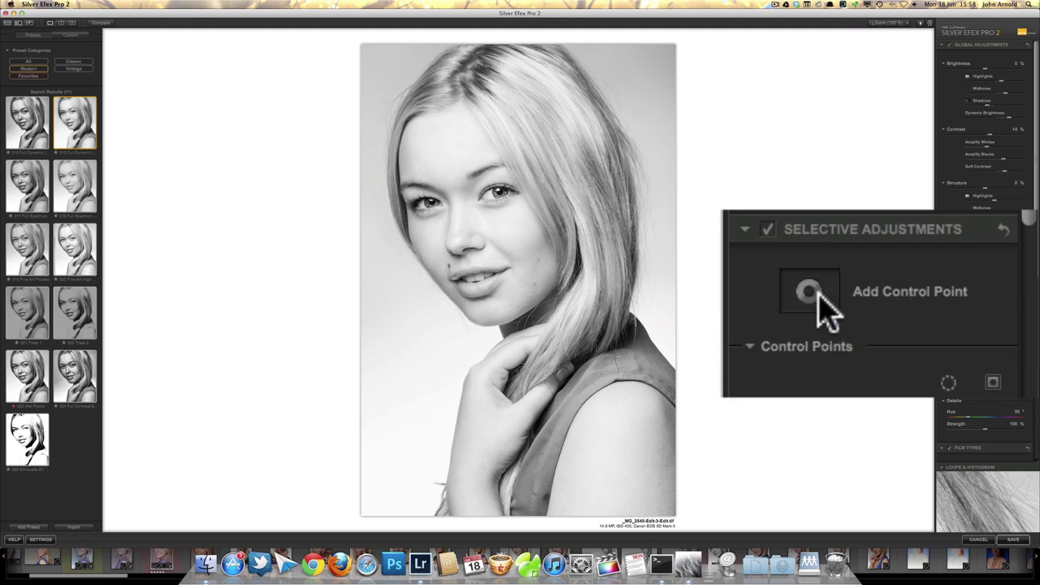
{"action": "left_click", "coordinate": [553, 85]}
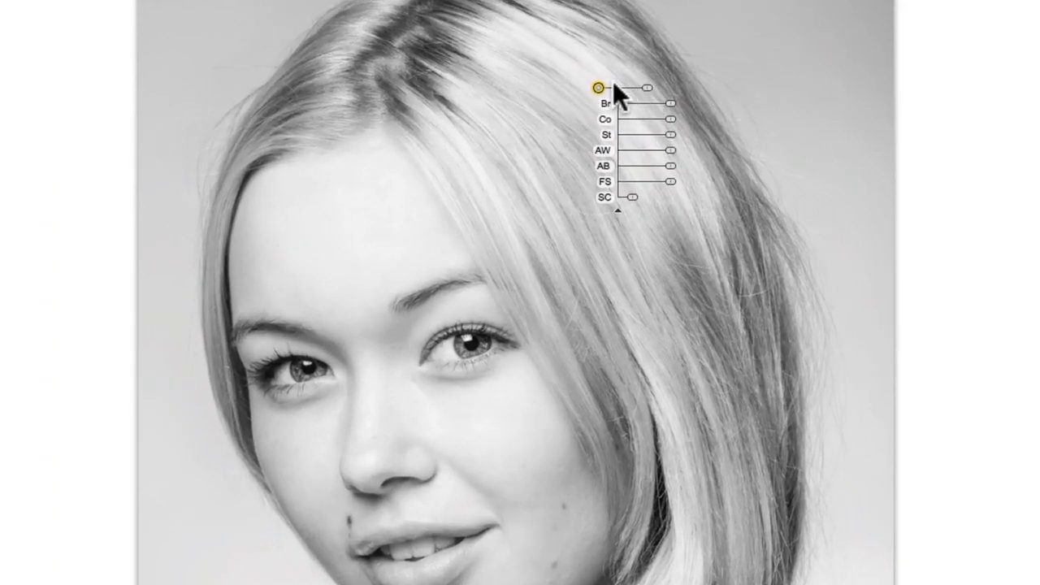
{"action": "left_click", "coordinate": [647, 89]}
{"action": "left_click_drag", "start_coordinate": [647, 91], "coordinate": [653, 91]}
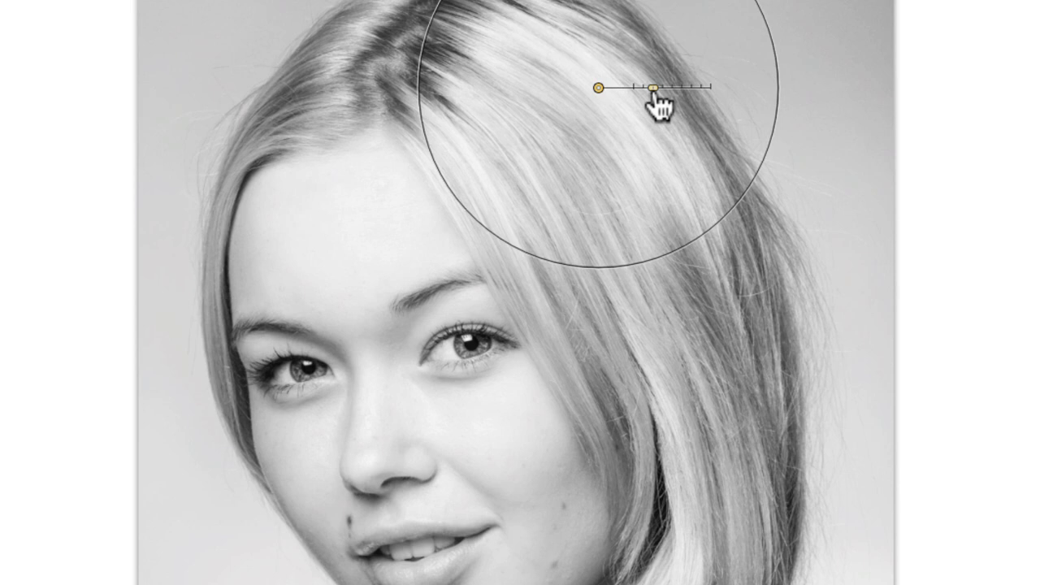
{"action": "left_click_drag", "start_coordinate": [653, 91], "coordinate": [653, 91]}
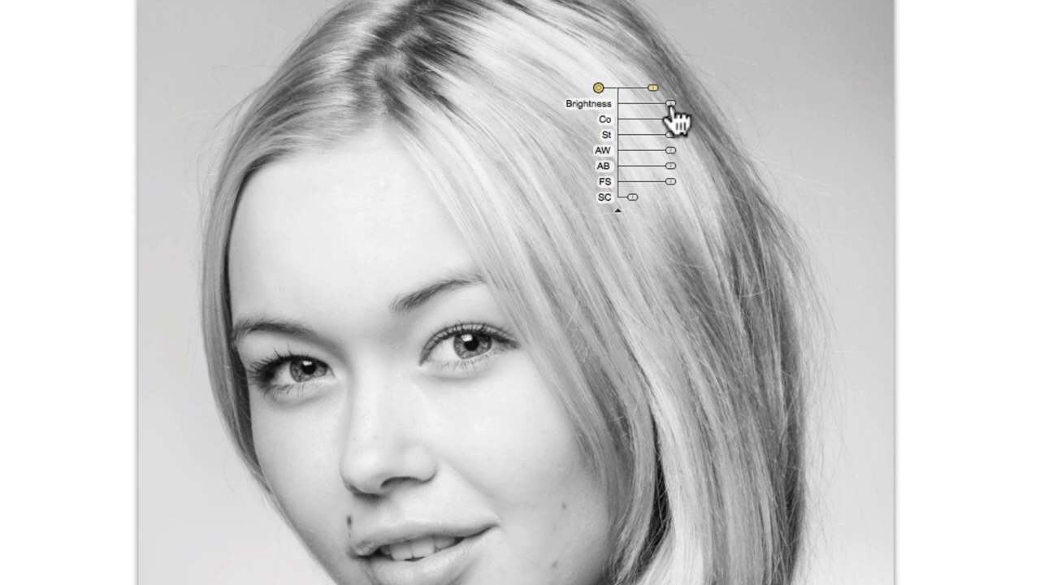
Darken the hair under Control Point 1 and raise its contrast.
{"action": "left_click_drag", "start_coordinate": [673, 118], "coordinate": [652, 152]}
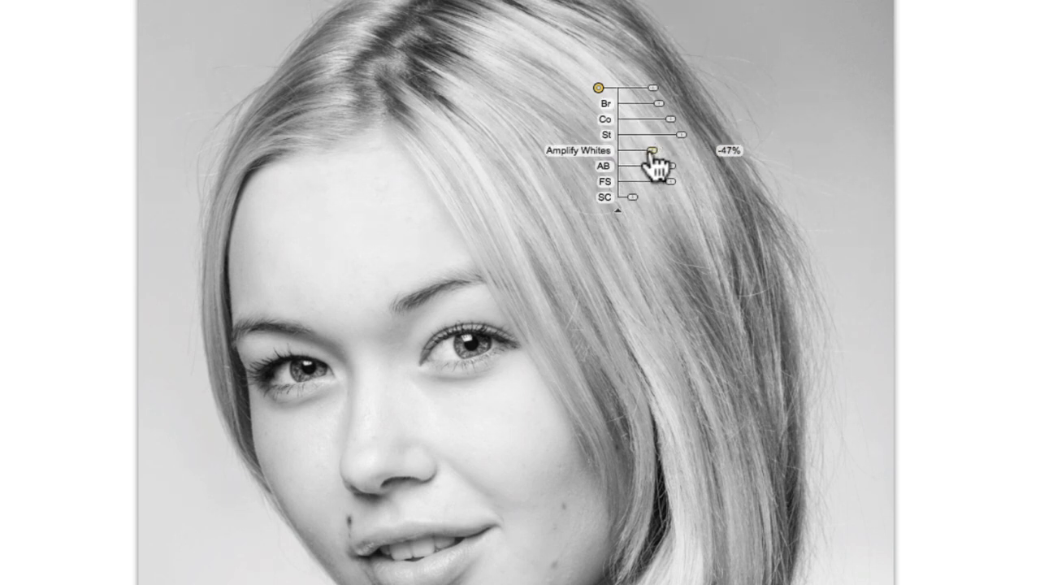
{"action": "left_click_drag", "start_coordinate": [660, 106], "coordinate": [668, 105]}
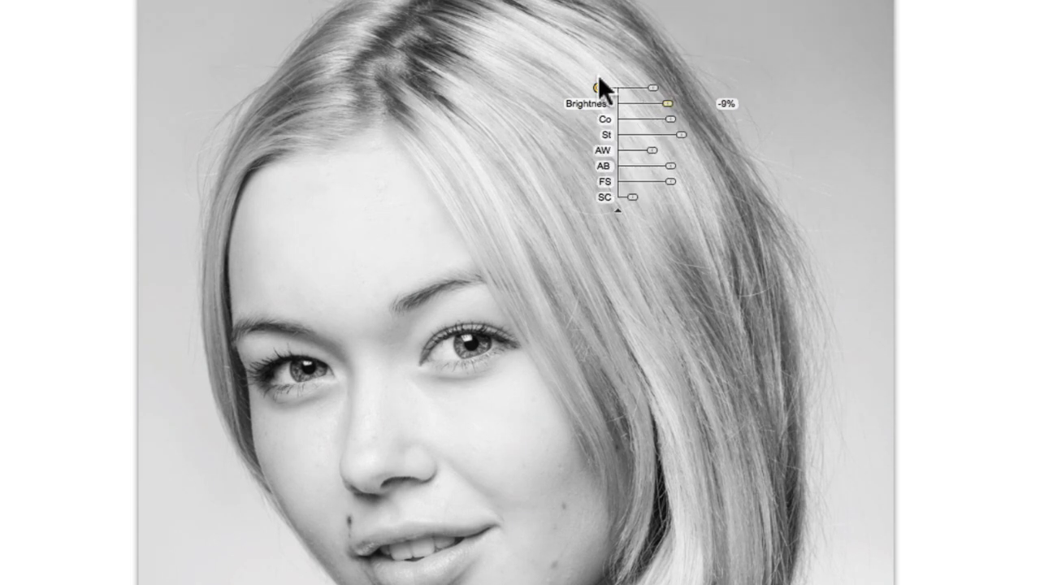
{"action": "left_click_drag", "start_coordinate": [670, 120], "coordinate": [661, 155]}
{"action": "left_click_drag", "start_coordinate": [666, 104], "coordinate": [641, 89]}
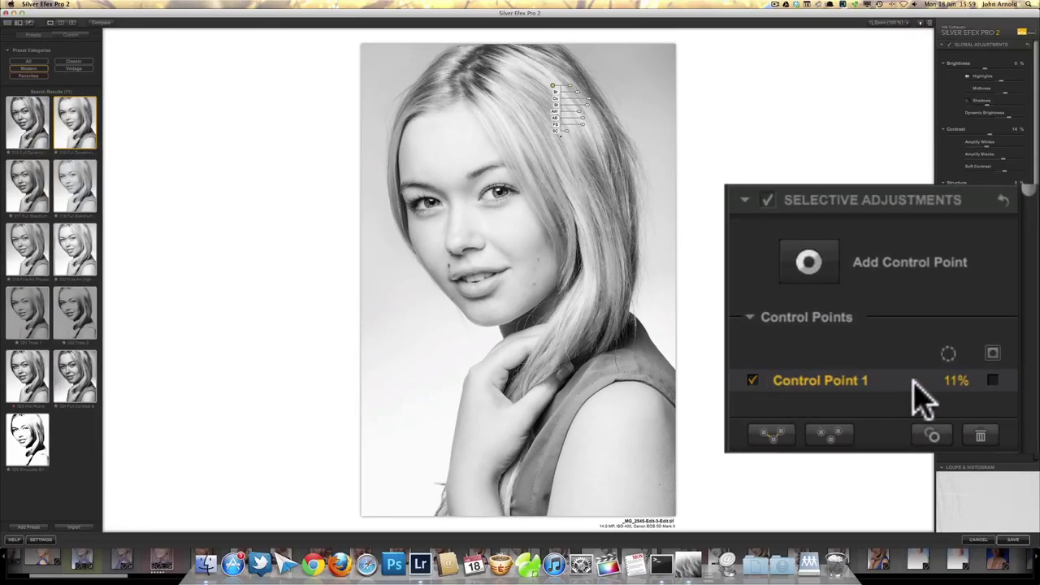
{"action": "left_click", "coordinate": [754, 380]}
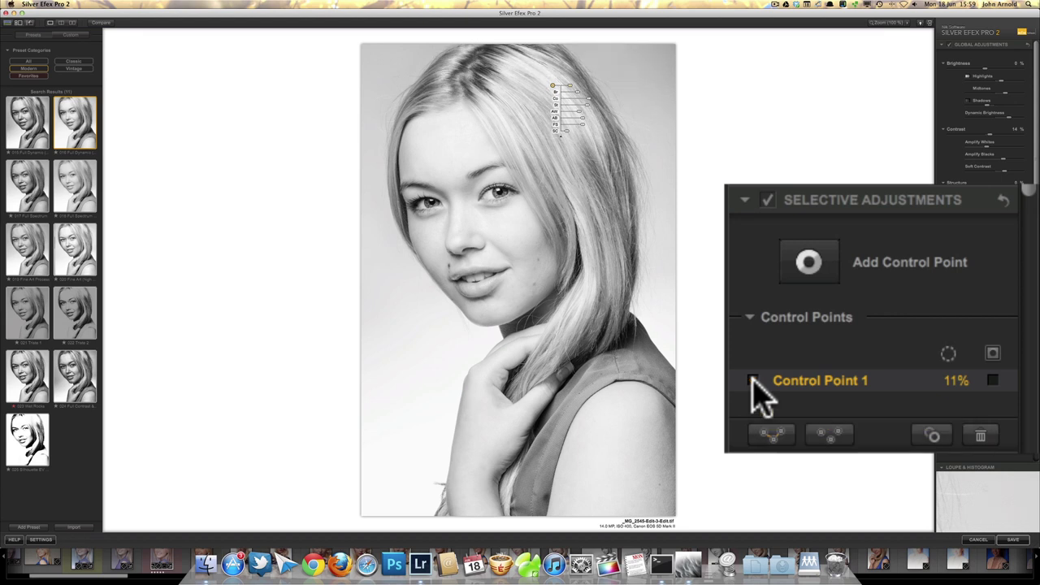
{"action": "left_click", "coordinate": [753, 380]}
{"action": "left_click", "coordinate": [753, 381]}
{"action": "left_click", "coordinate": [754, 380]}
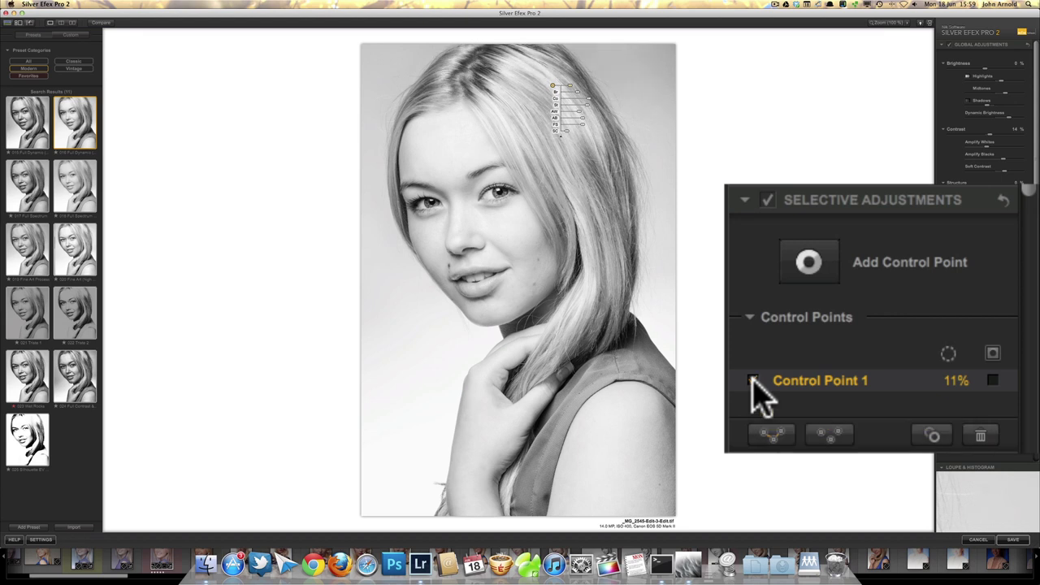
{"action": "left_click", "coordinate": [754, 381]}
{"action": "left_click", "coordinate": [753, 380]}
{"action": "left_click", "coordinate": [753, 380]}
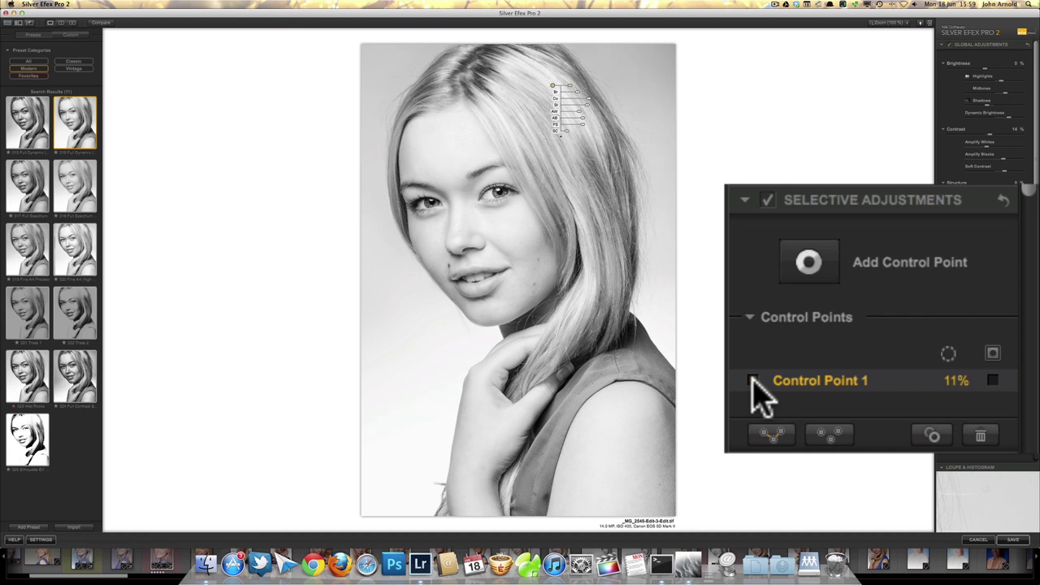
{"action": "left_click", "coordinate": [753, 380]}
{"action": "left_click", "coordinate": [754, 381]}
{"action": "left_click", "coordinate": [754, 380]}
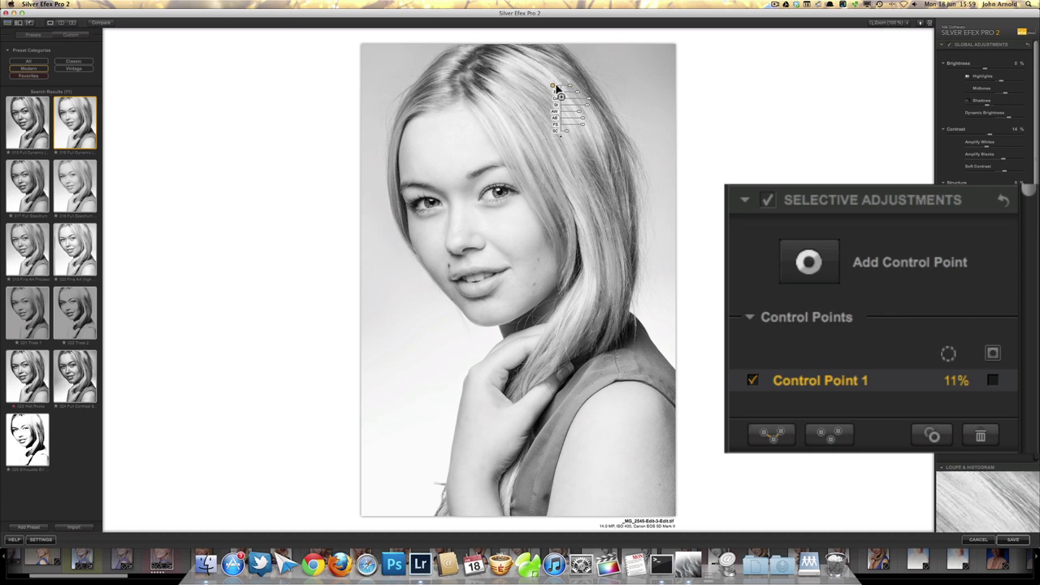
Place Control Point 2 above the forehead, darken the hair, and toggle it on/off to compare.
{"action": "left_click_drag", "start_coordinate": [555, 89], "coordinate": [504, 131]}
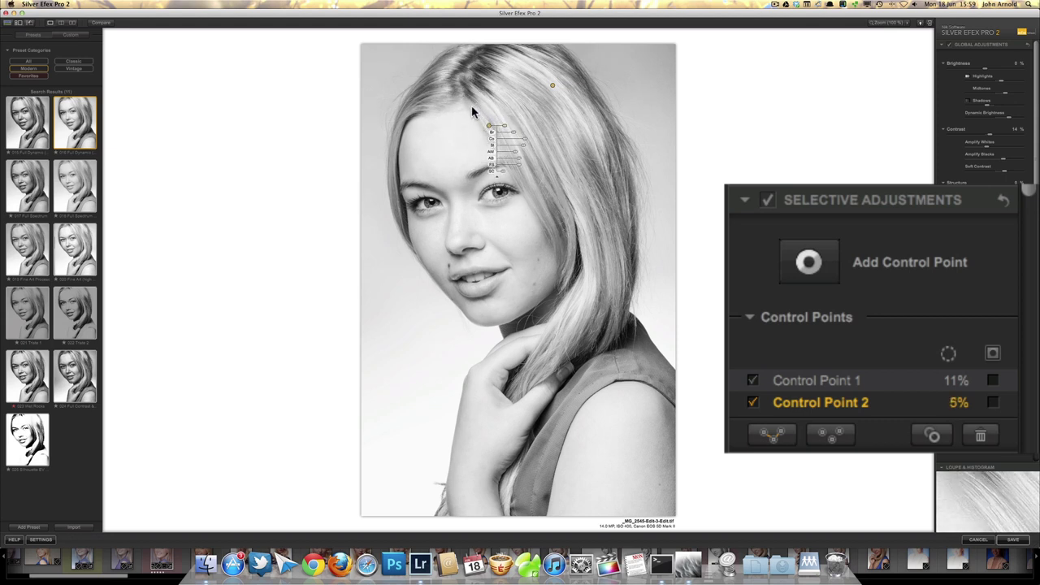
{"action": "left_click_drag", "start_coordinate": [515, 133], "coordinate": [522, 139]}
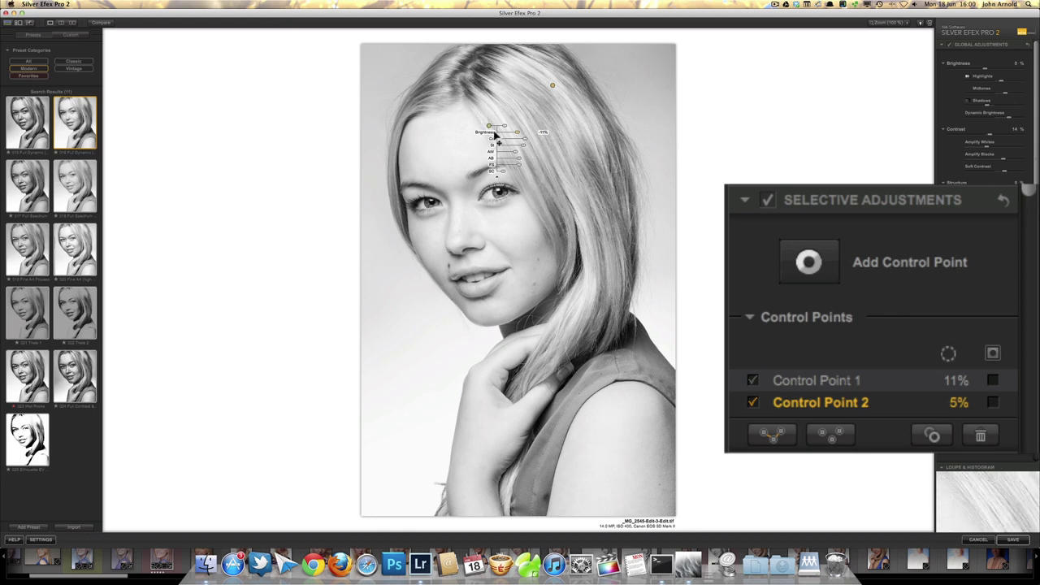
{"action": "left_click", "coordinate": [752, 402]}
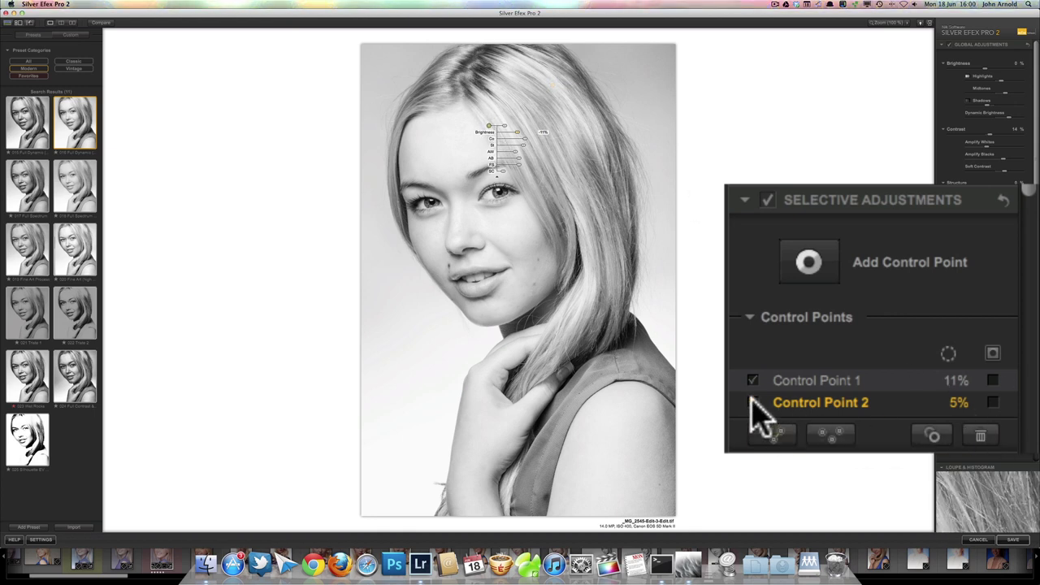
{"action": "left_click", "coordinate": [752, 402]}
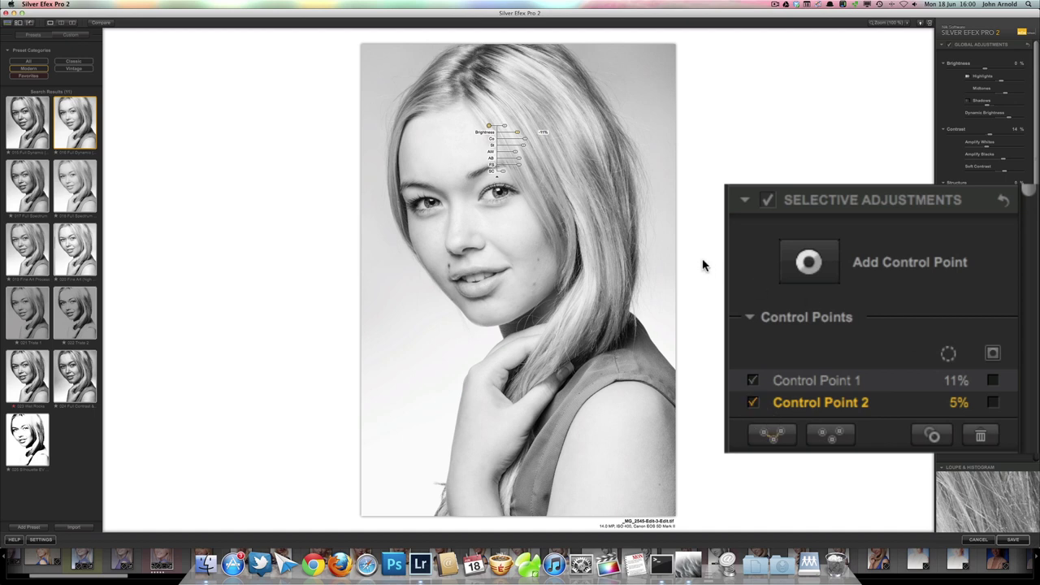
{"action": "left_click", "coordinate": [657, 223]}
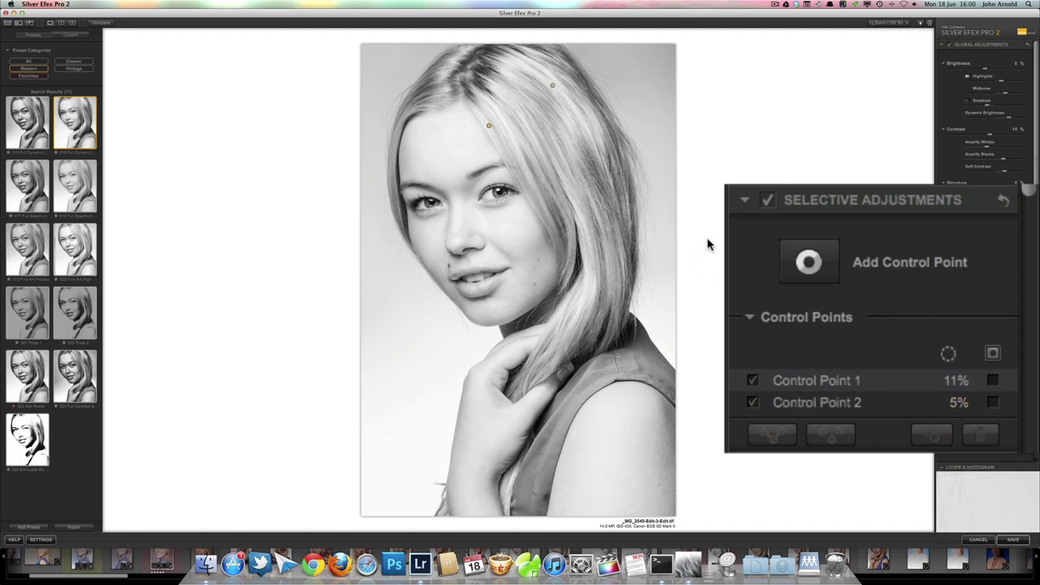
{"action": "left_click", "coordinate": [751, 402]}
{"action": "left_click", "coordinate": [752, 402]}
Place Control Point 3 on the lips, shrink its area, darken slightly and amplify whites.
{"action": "left_click", "coordinate": [812, 257]}
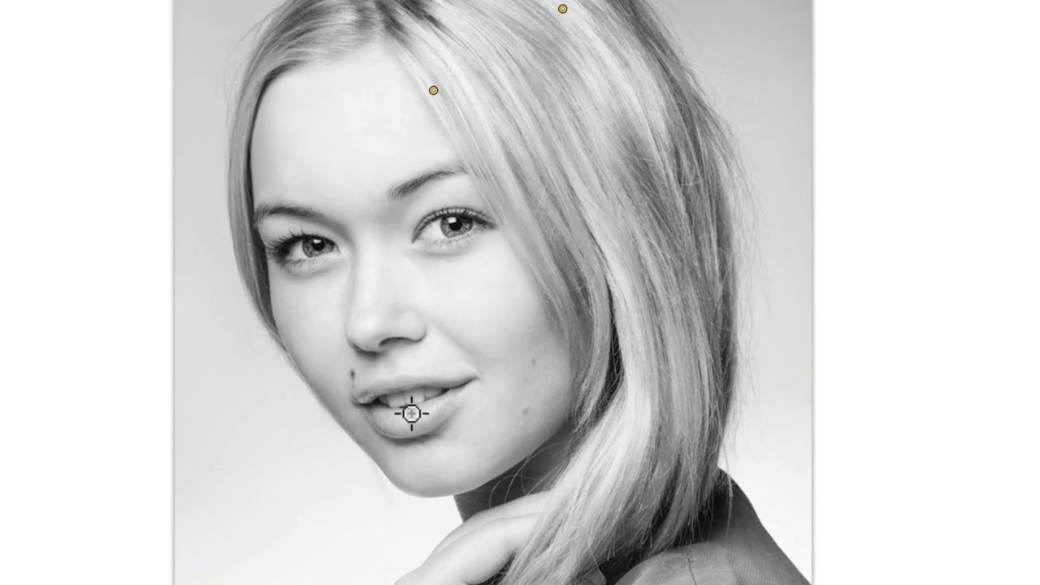
{"action": "left_click", "coordinate": [411, 412]}
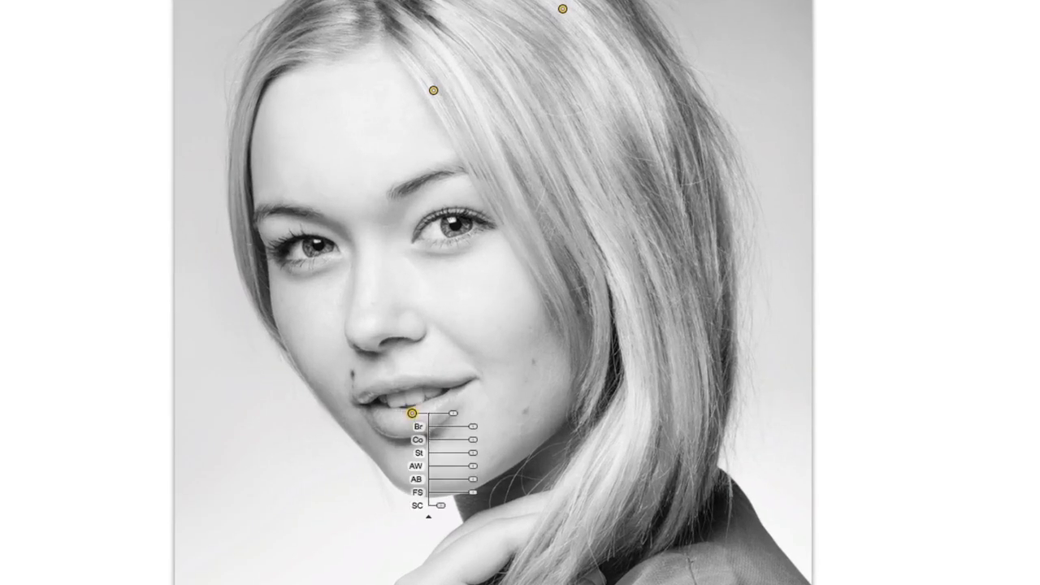
{"action": "left_click_drag", "start_coordinate": [452, 415], "coordinate": [471, 429]}
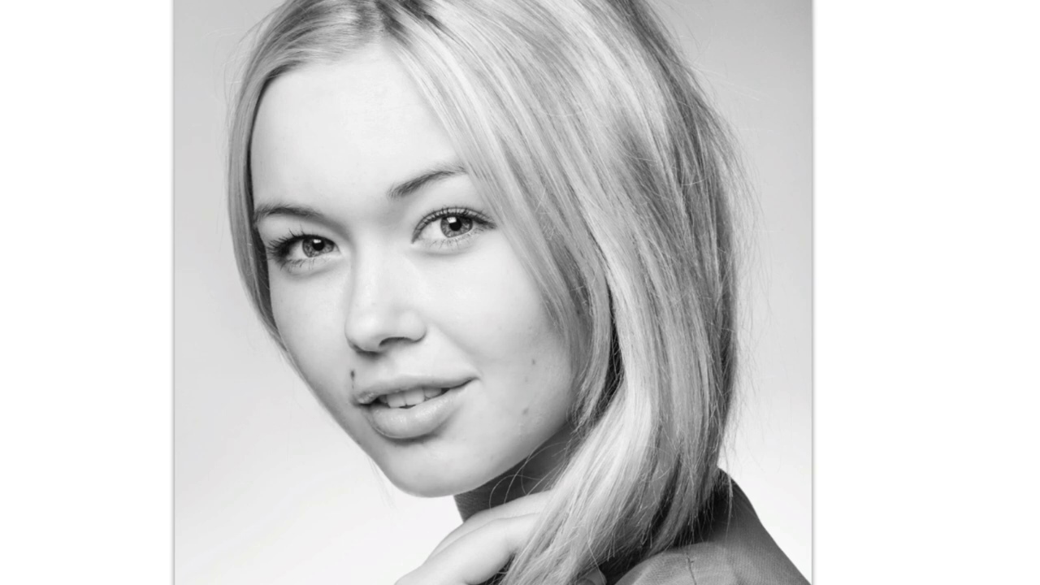
{"action": "left_click", "coordinate": [411, 414]}
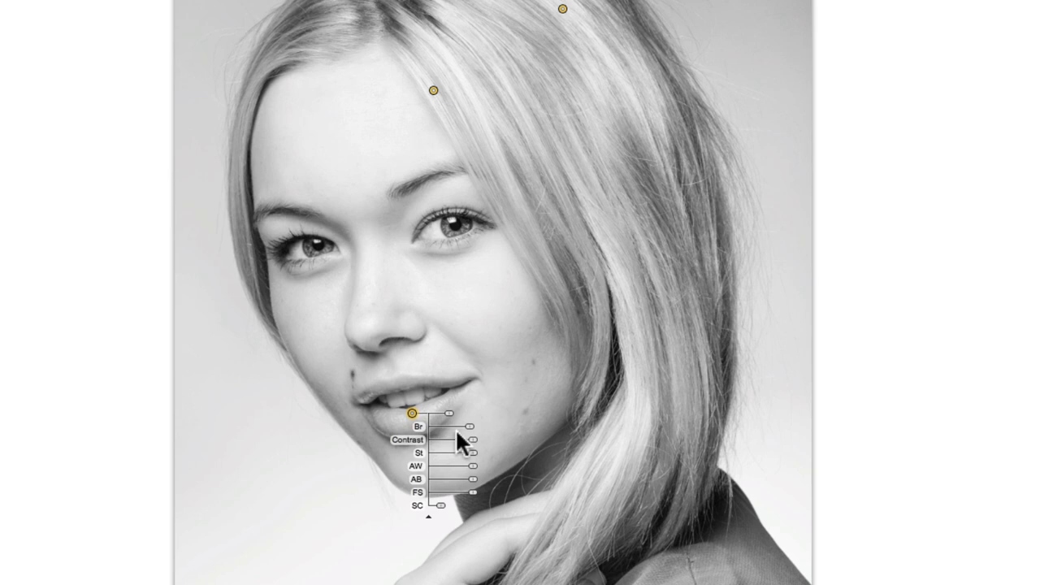
{"action": "left_click_drag", "start_coordinate": [469, 428], "coordinate": [486, 454]}
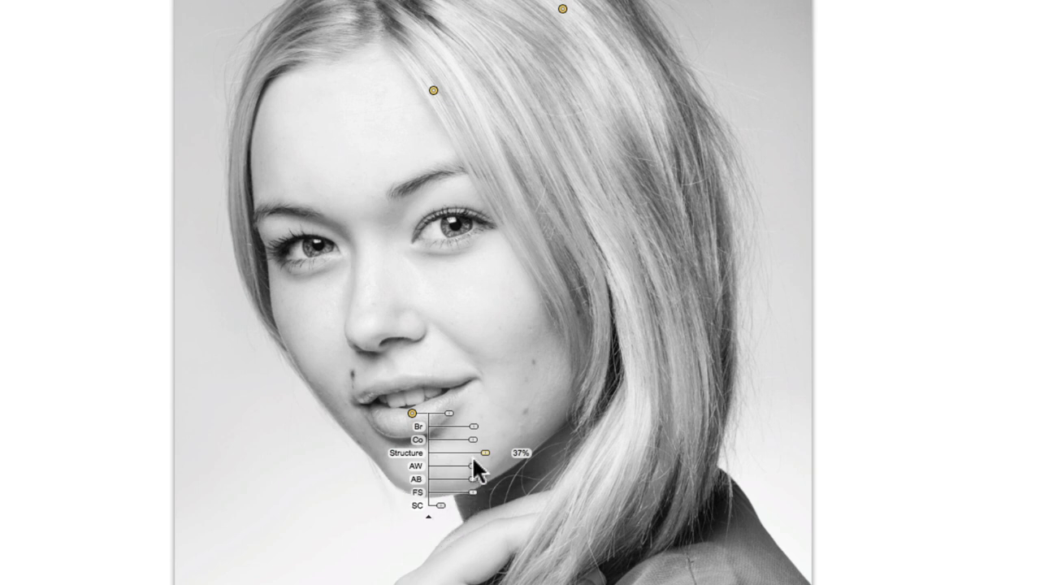
{"action": "mouse_move", "coordinate": [473, 466]}
{"action": "left_mouse_down"}
{"action": "mouse_move", "coordinate": [486, 475]}
{"action": "mouse_move", "coordinate": [462, 473]}
{"action": "mouse_move", "coordinate": [477, 472]}
{"action": "left_mouse_up"}
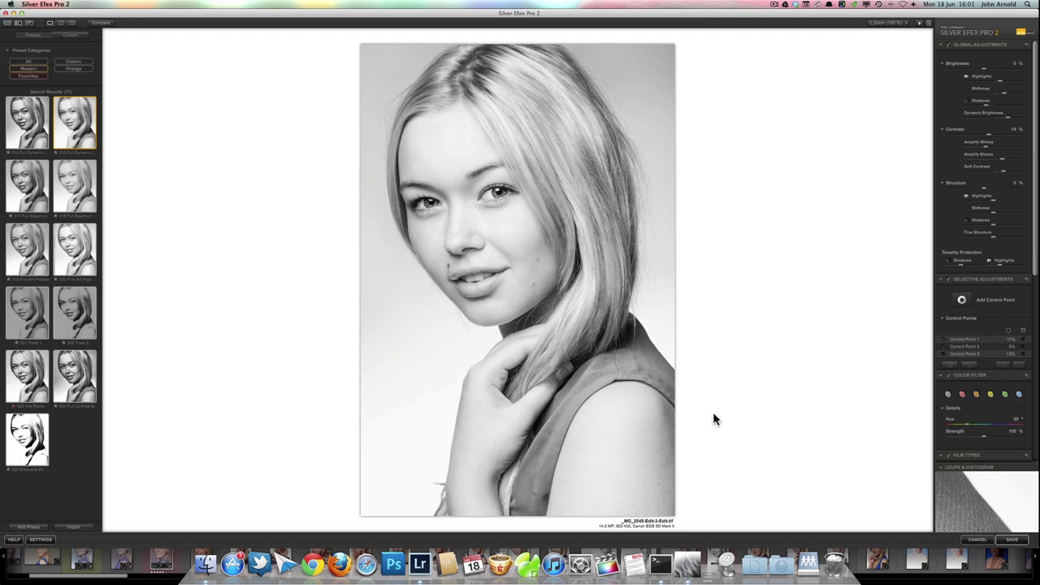
Place Control Point 4 on the shoulder and widen its area across the shoulder.
{"action": "left_click", "coordinate": [962, 300]}
{"action": "left_click", "coordinate": [612, 440]}
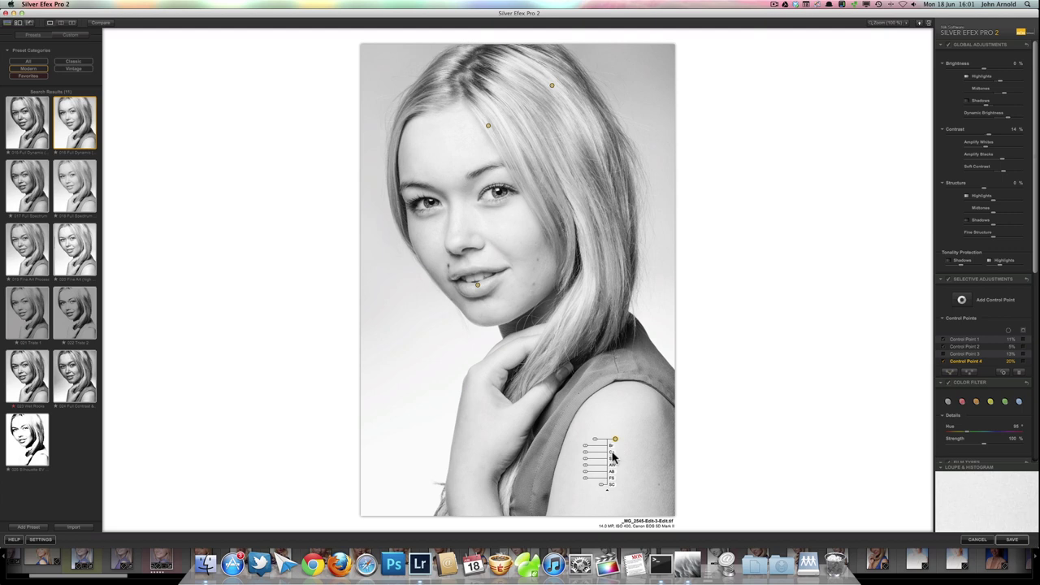
{"action": "left_click_drag", "start_coordinate": [594, 445], "coordinate": [489, 419]}
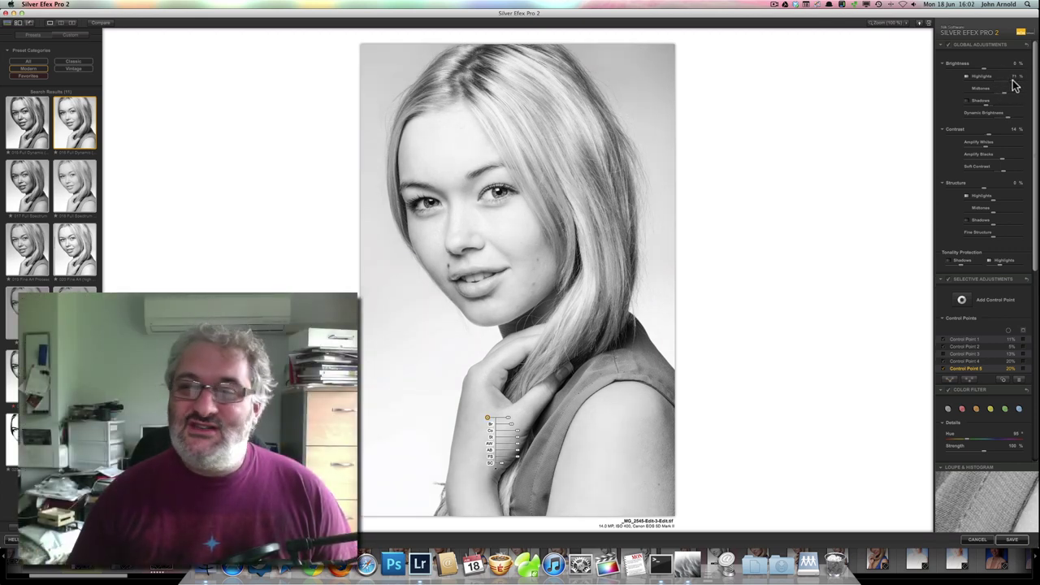
Nudge the global midtones brightness up slightly and deselect the hand control point.
{"action": "left_click_drag", "start_coordinate": [1004, 97], "coordinate": [1010, 97]}
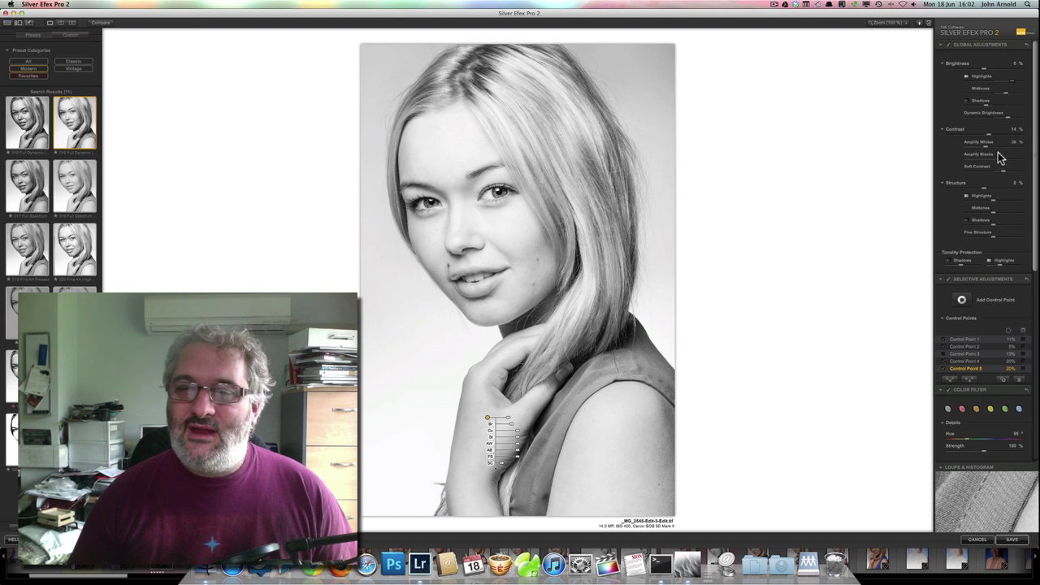
{"action": "left_click", "coordinate": [615, 358]}
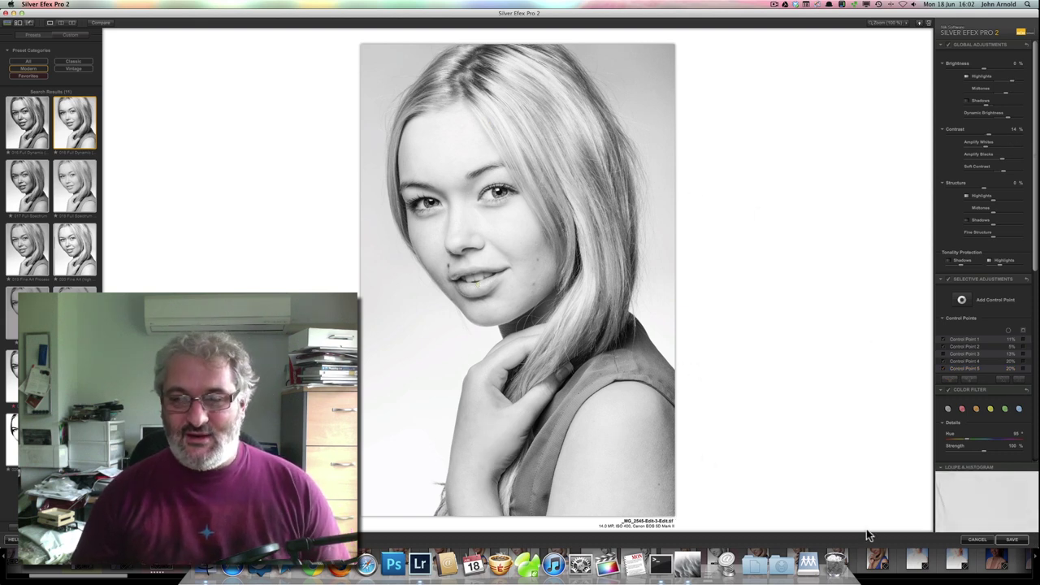
{"action": "mouse_move", "coordinate": [994, 480]}
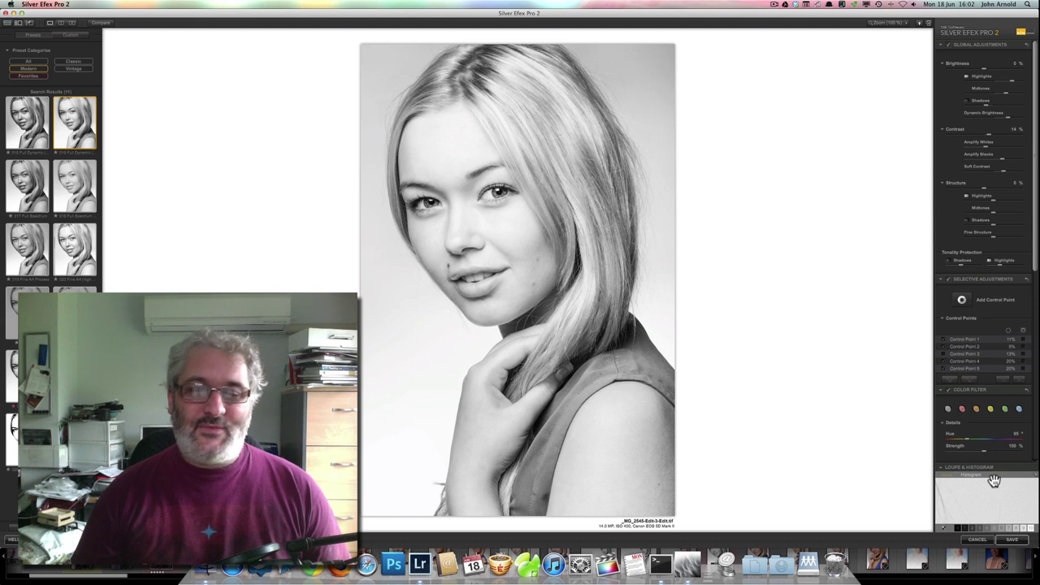
Save the edited portrait with its control points and green filter applied.
{"action": "left_click", "coordinate": [1008, 540]}
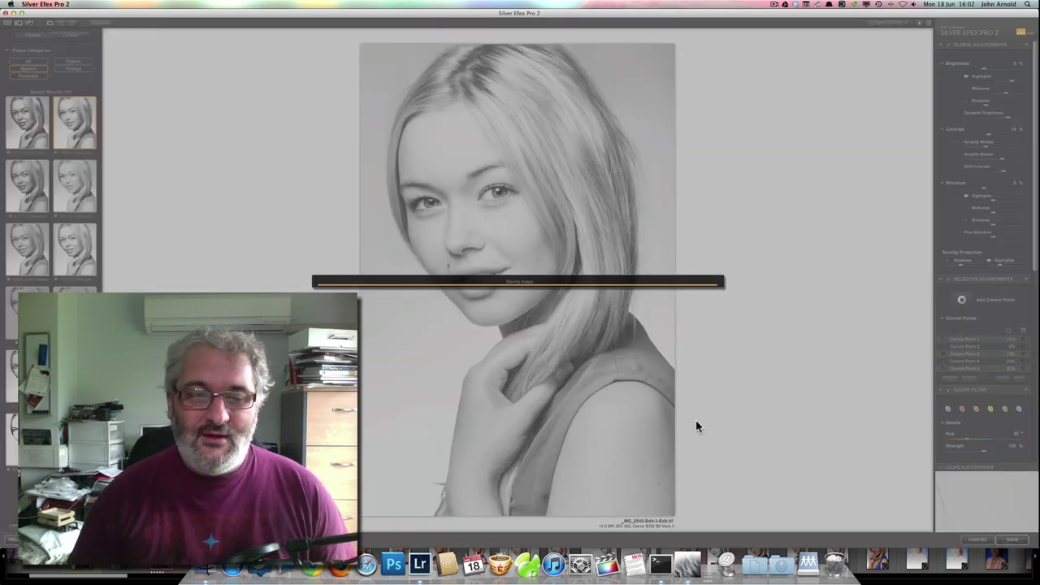